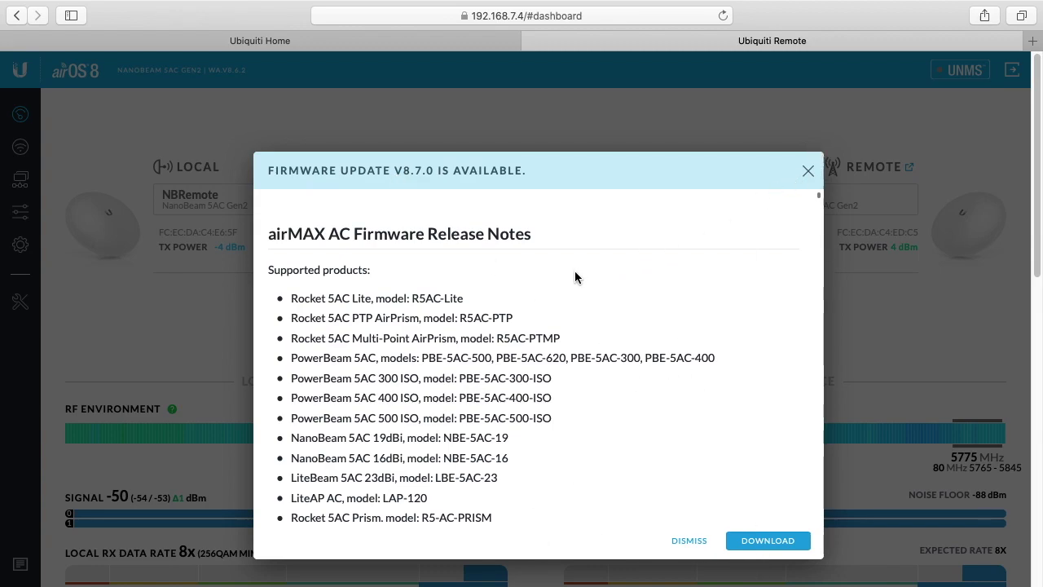
Dismiss the v8.7.0 firmware notice and show the NBHome (192.168.7.3) dashboard
left_click(807, 172)
left_click(256, 41)
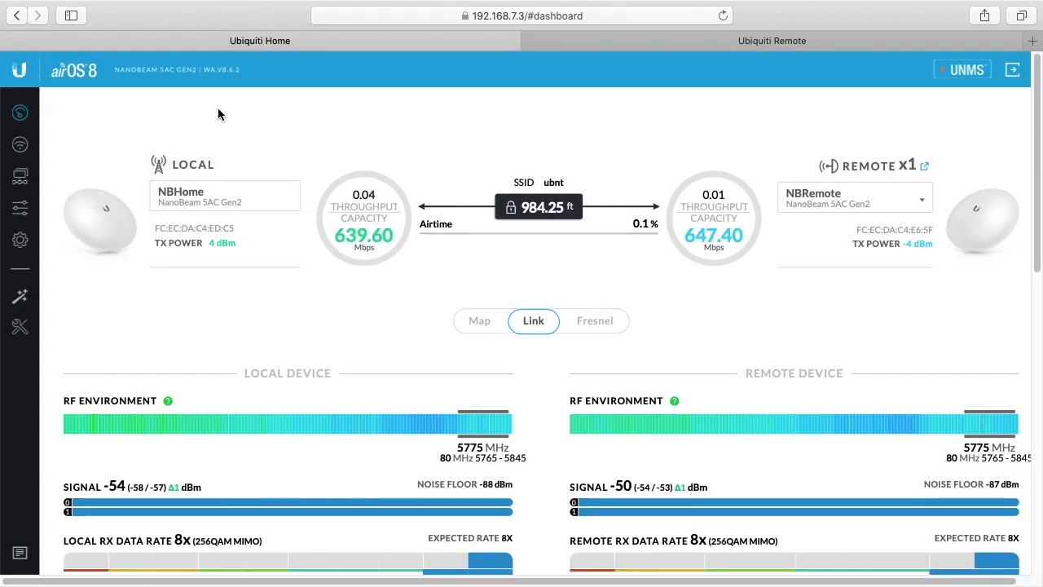
Download NBHome's configuration backup WA-FCECDAC4EDC5.cfg (8 KB) from System's Device Maintenance section
left_click(20, 243)
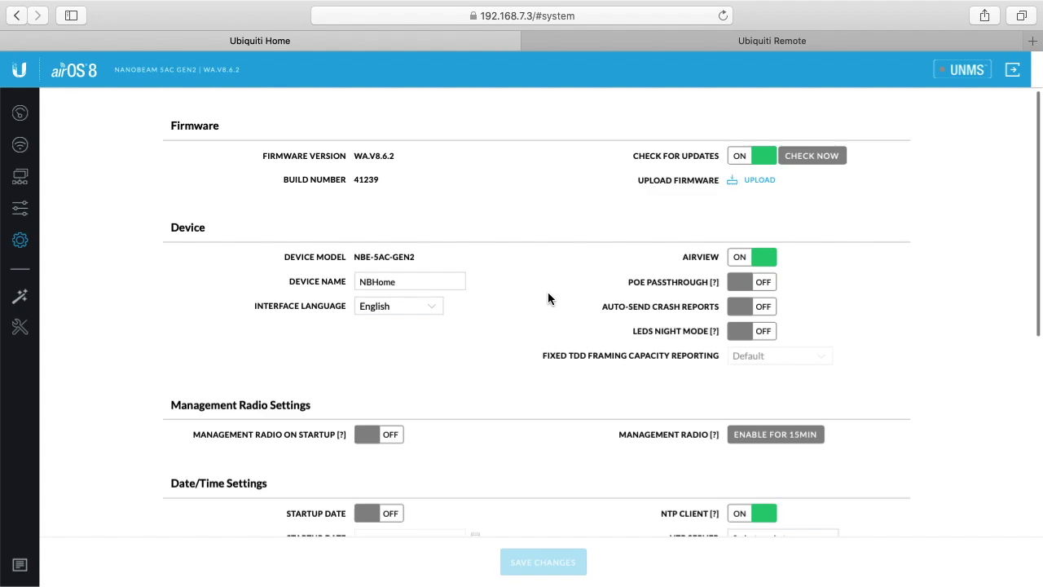
scroll(547, 298, "down", 5)
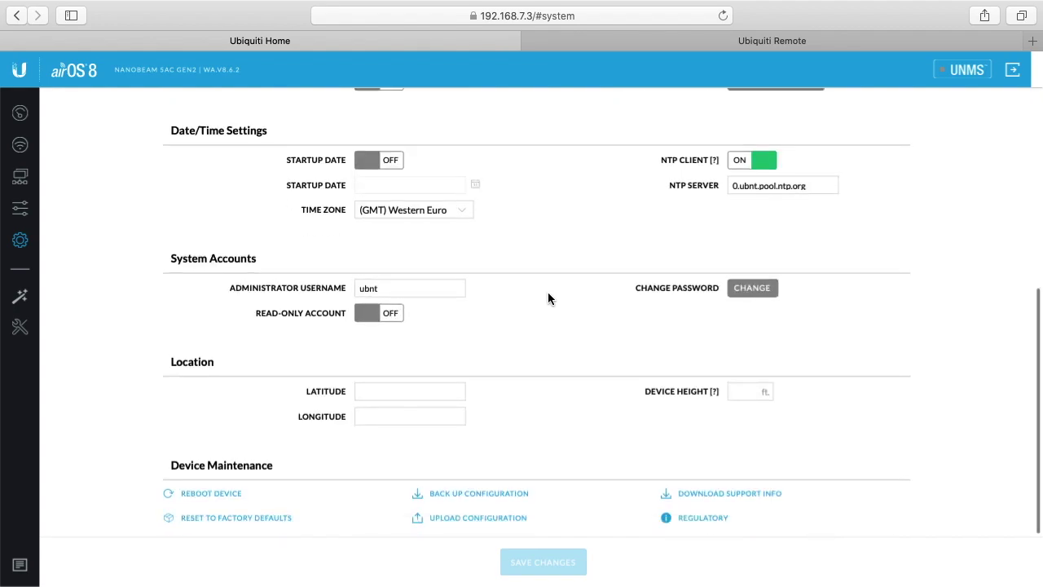
left_click(455, 496)
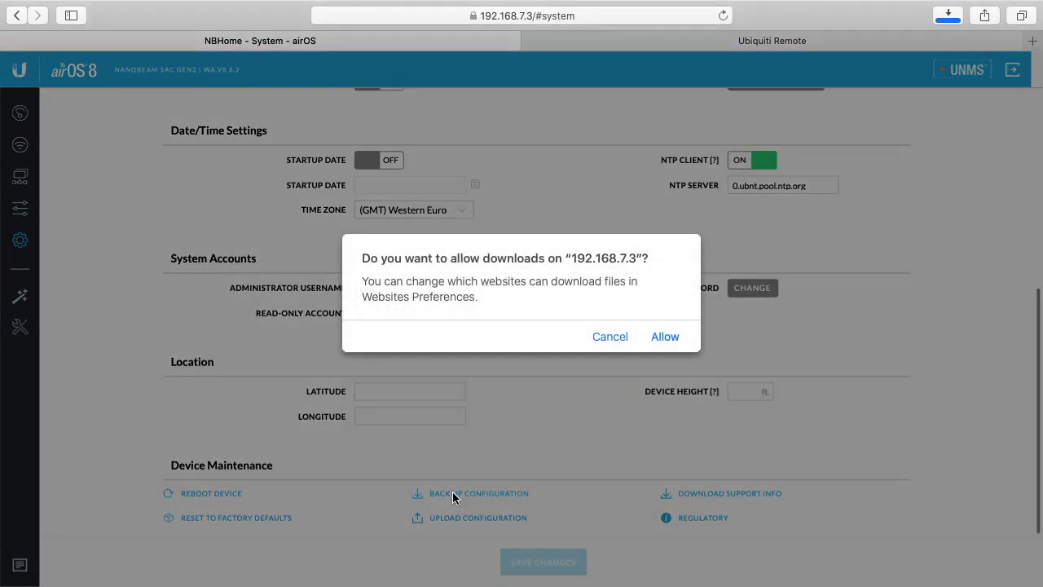
left_click(665, 334)
left_click(948, 16)
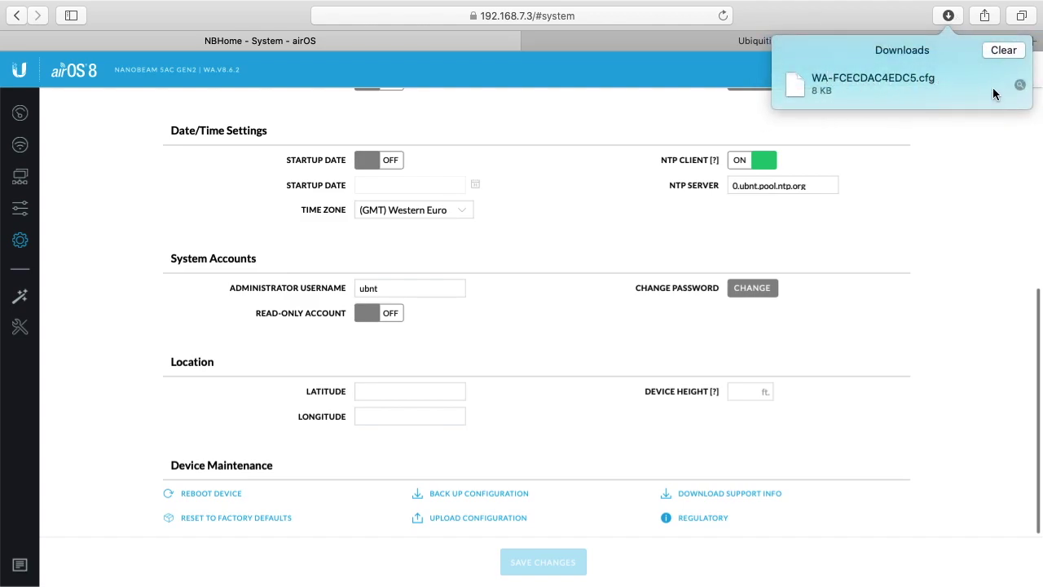
scroll(635, 181, "up", 5)
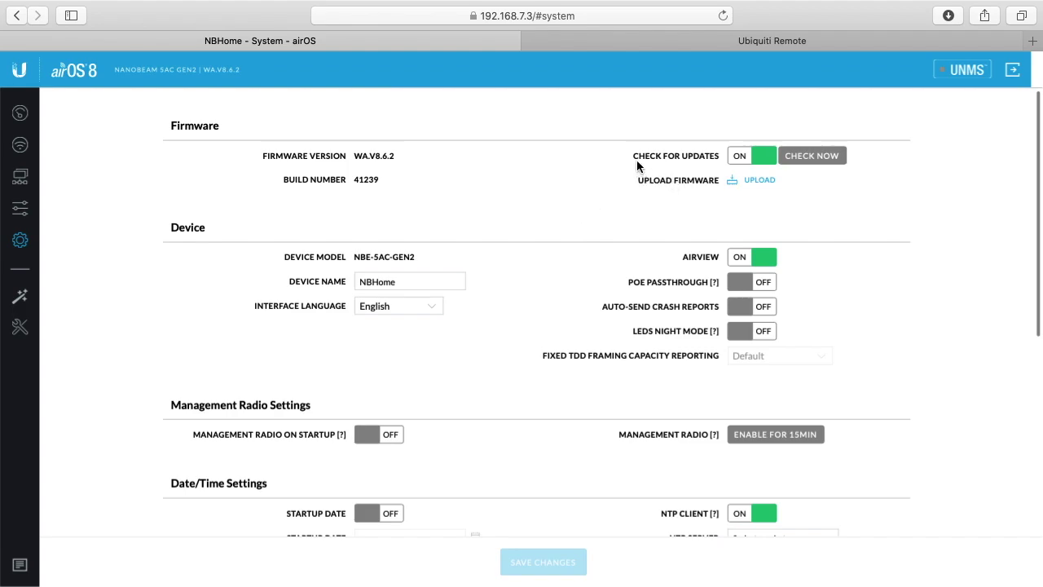
Check for firmware, download v8.7.0 to NBHome, agree to the EULA and start the upgrade
left_click(813, 156)
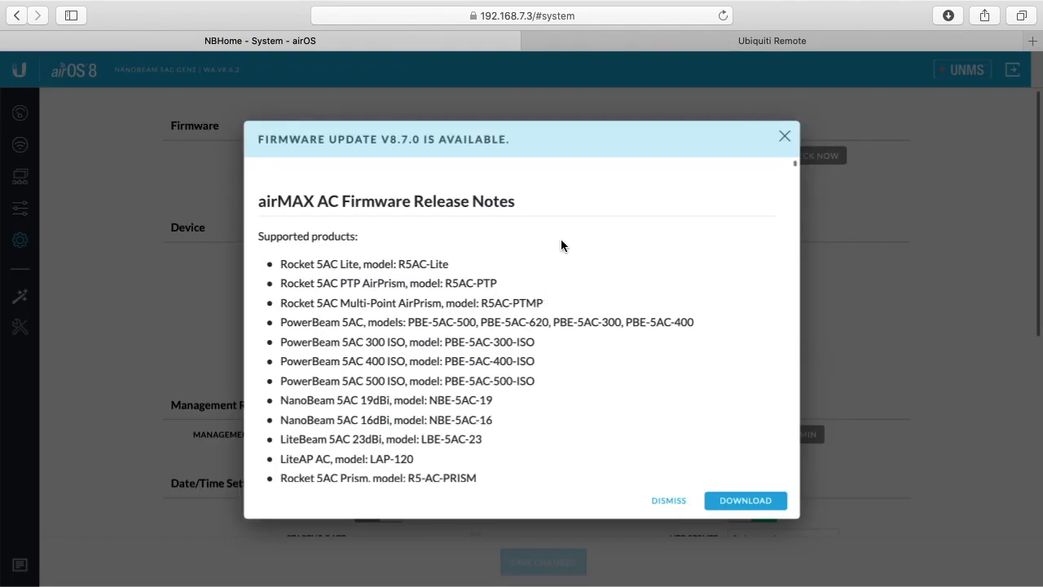
scroll(554, 430, "down", 3)
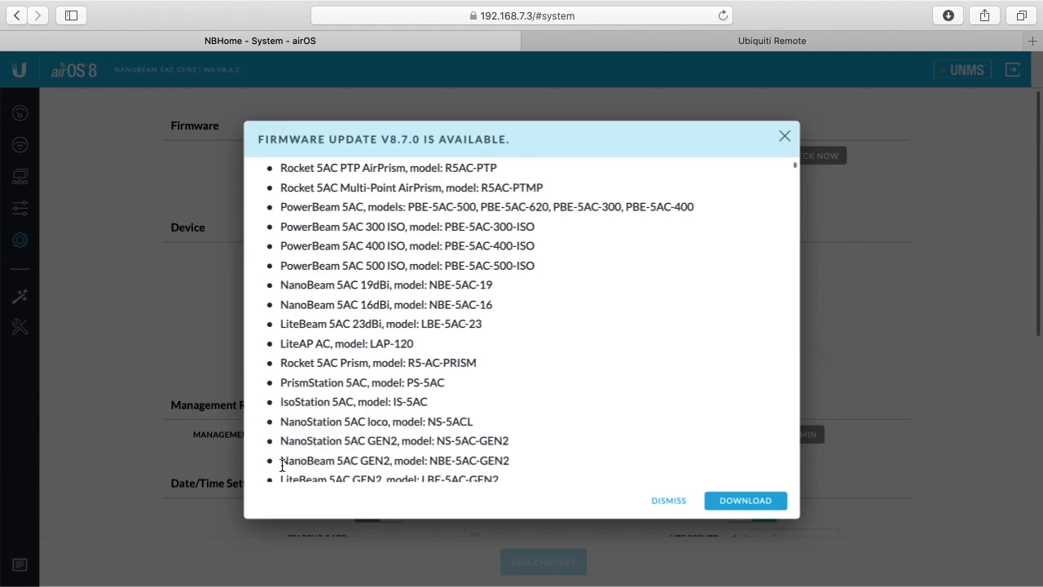
left_click_drag(338, 459, 390, 459)
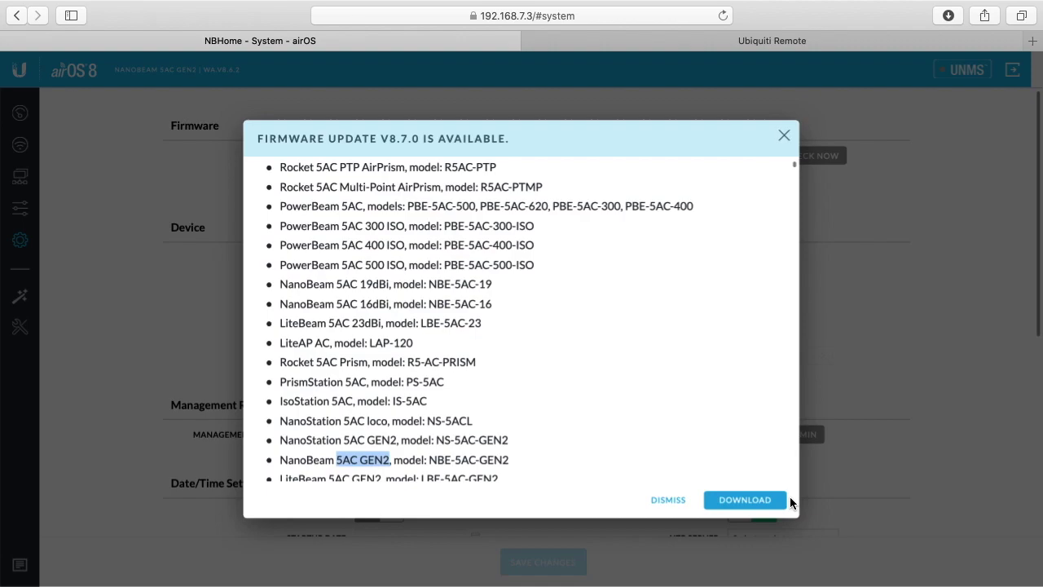
left_click(751, 500)
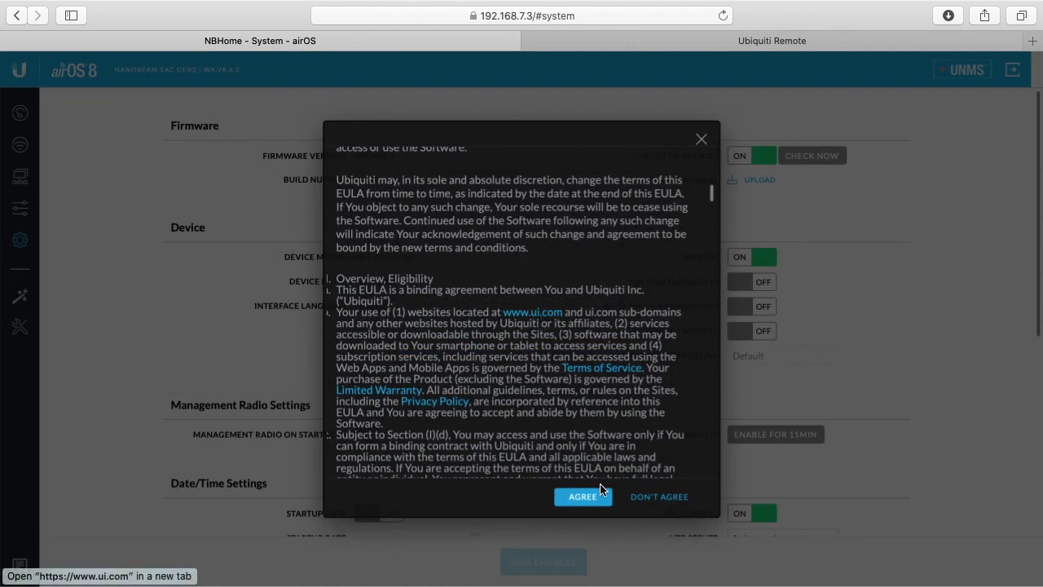
left_click(583, 497)
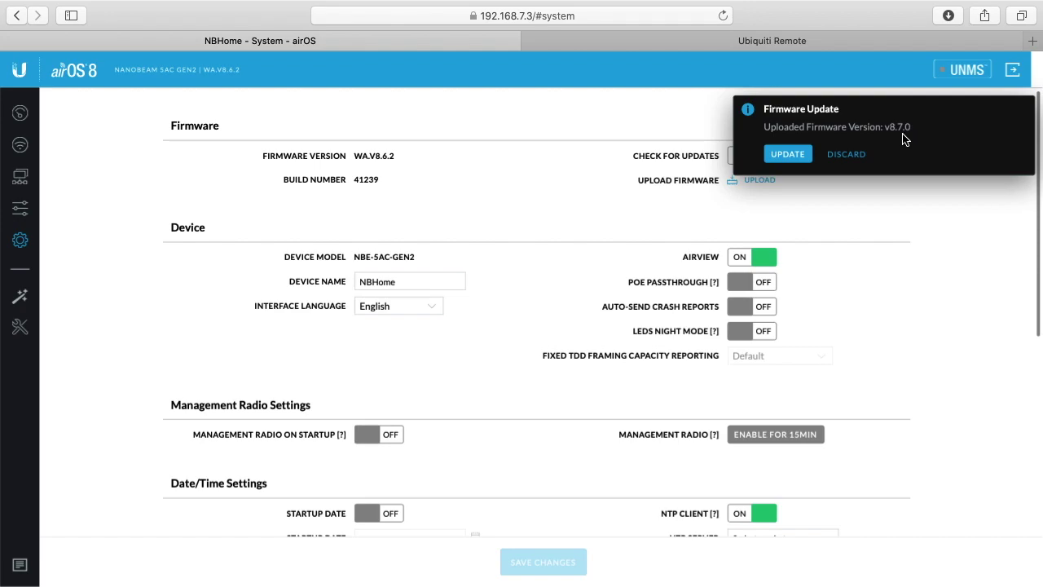
left_click(790, 159)
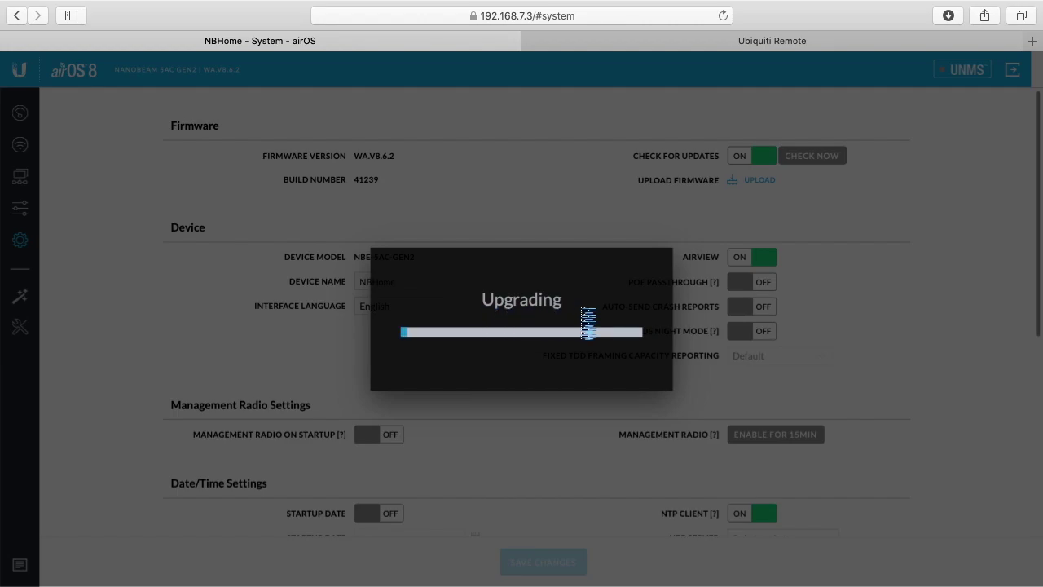
In Terminal, select the iperf3 Bandwidth column of 158–188 Mbits/sec readings, then return to Safari
key("super+Tab")
key("super+Tab")
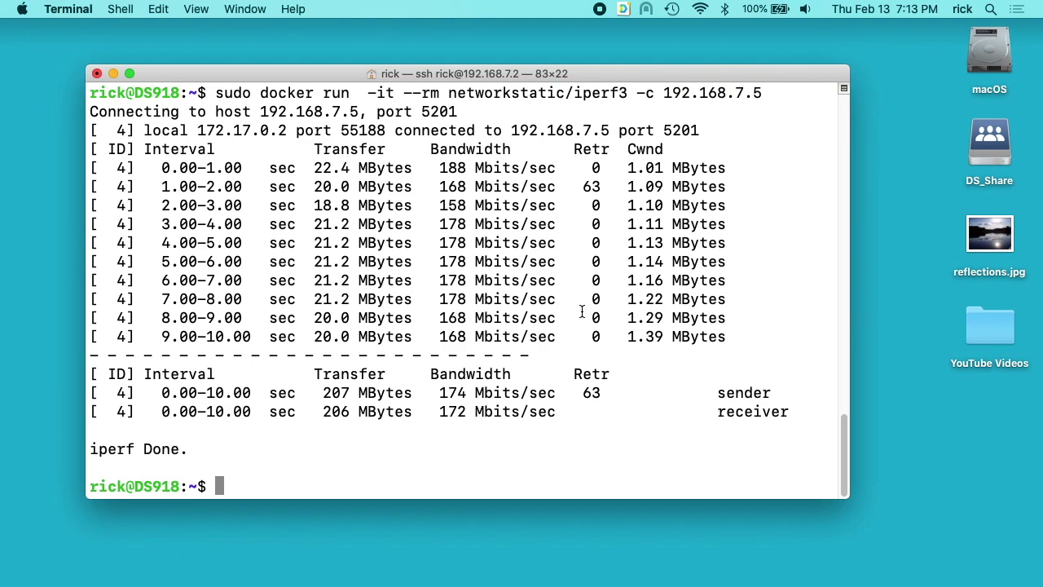
left_click_drag(440, 168, 466, 225)
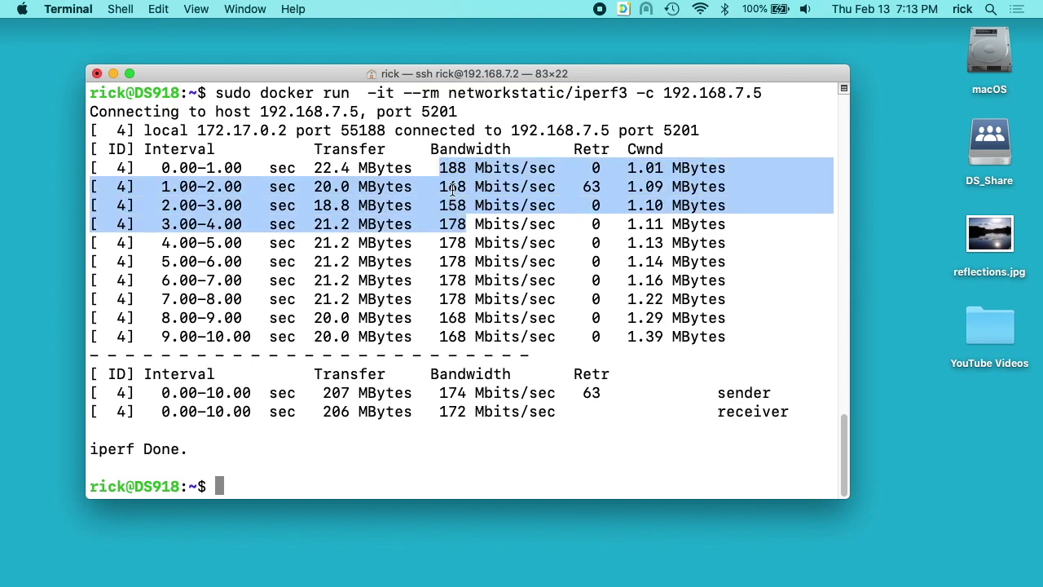
left_click(452, 189)
left_click_drag(438, 160, 465, 331)
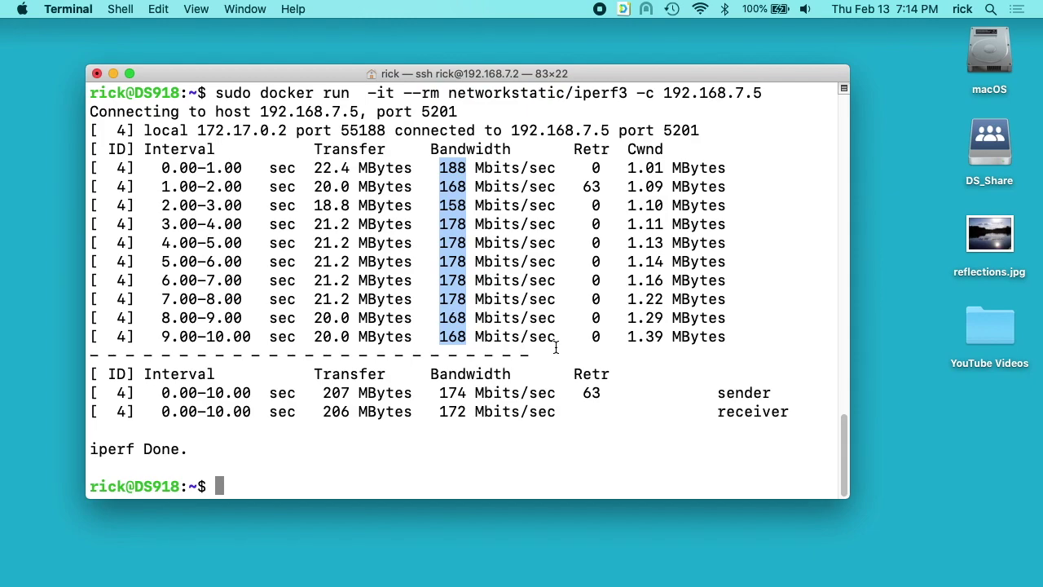
key("super+Tab")
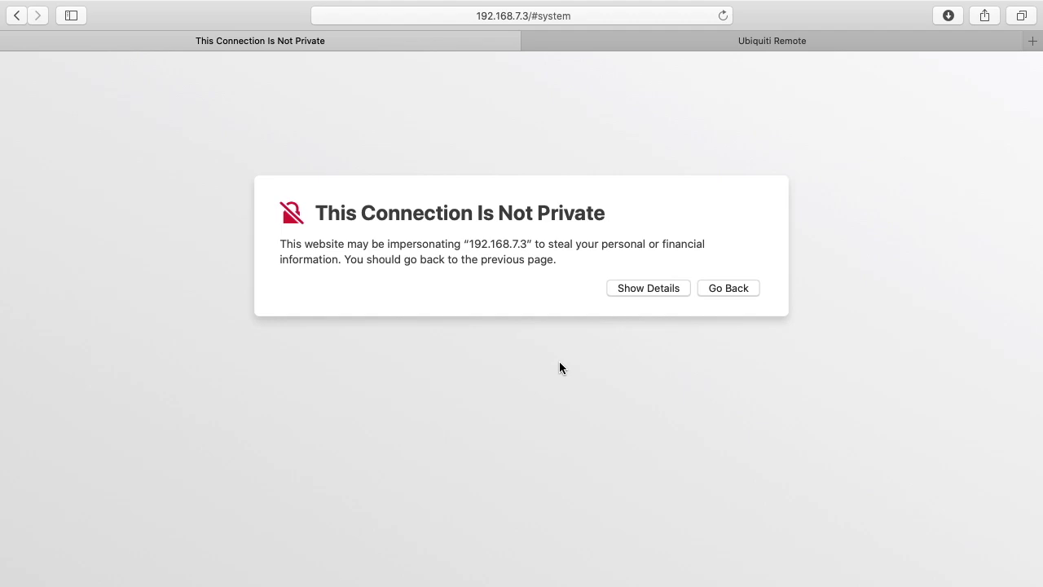
Bypass the 192.168.7.3 certificate warning, entering the Mac password to trust the certificate
left_click(638, 289)
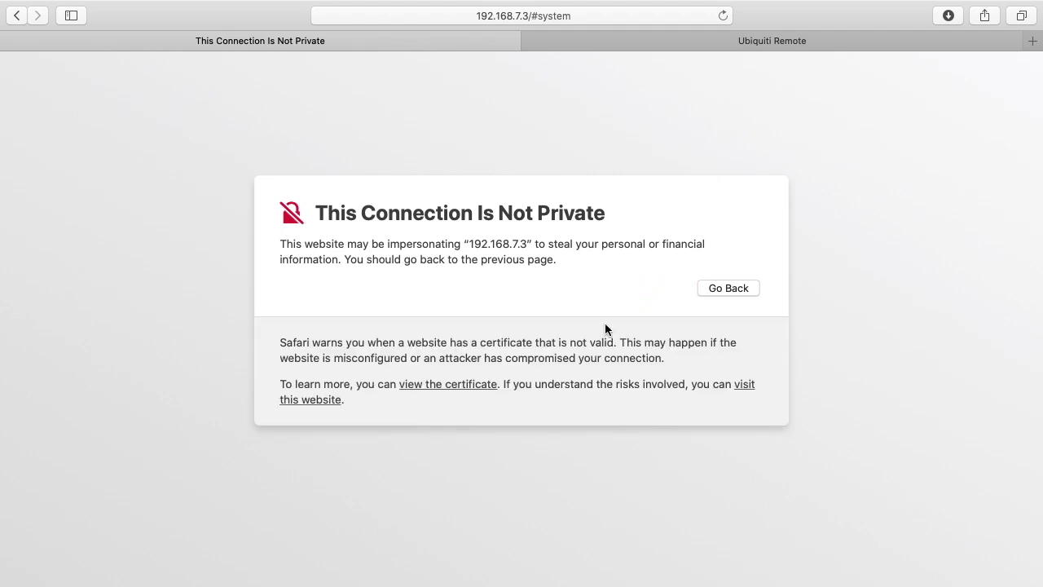
left_click(316, 401)
left_click(634, 140)
type("********")
key("Return")
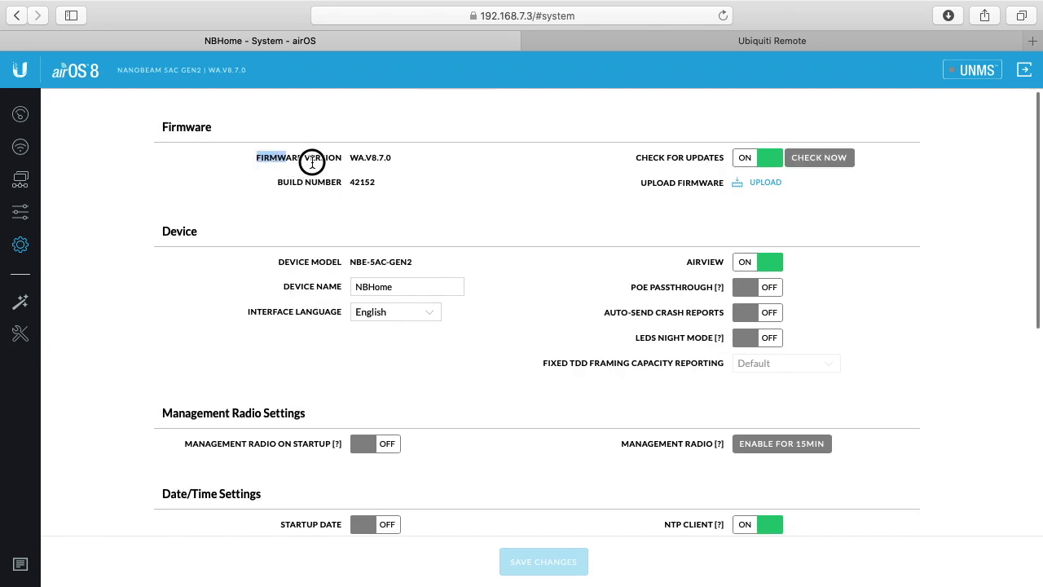
Compare firmware (NBHome WA.V8.7.0, NBRemote v8.6.2), then return to NBHome's link dashboard
left_click_drag(312, 162, 472, 163)
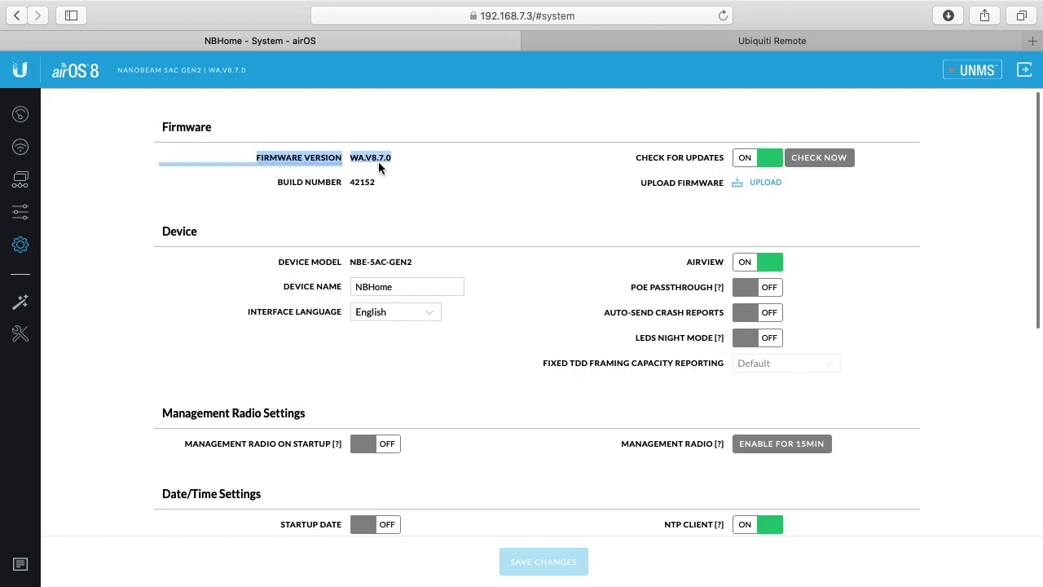
left_click(730, 44)
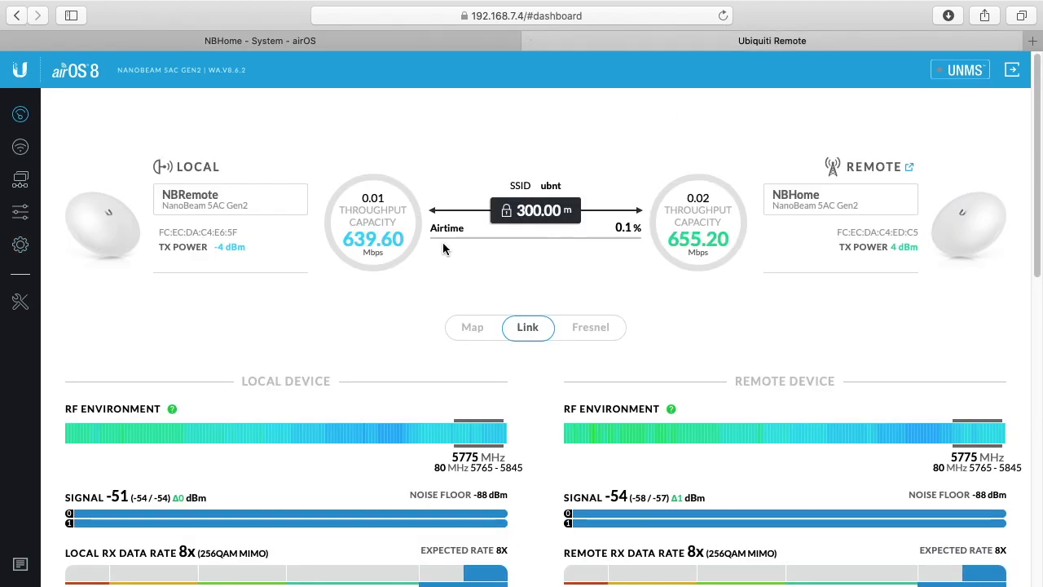
left_click(21, 244)
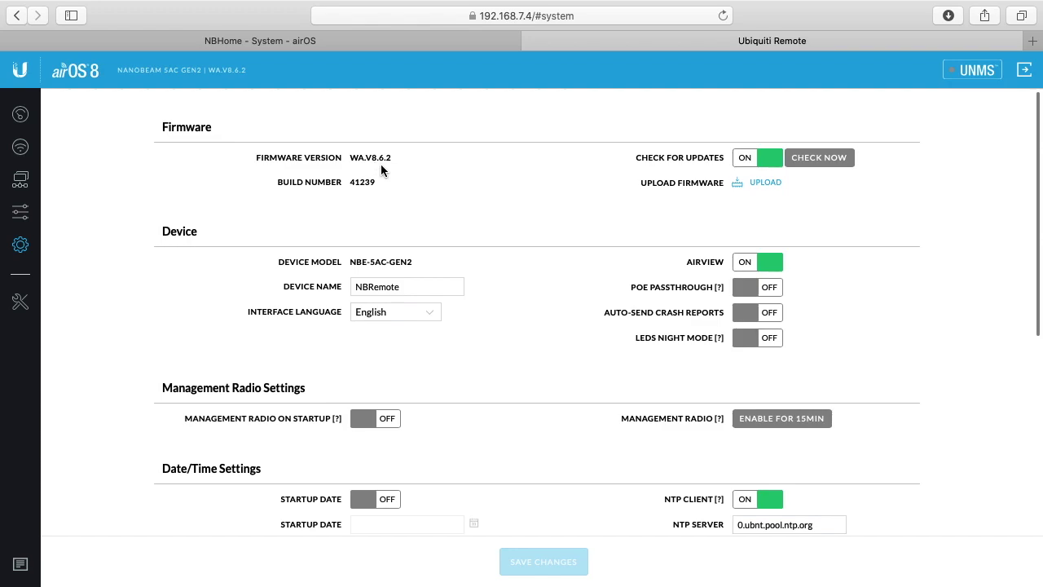
key("ctrl+shift+Tab")
left_click(483, 163)
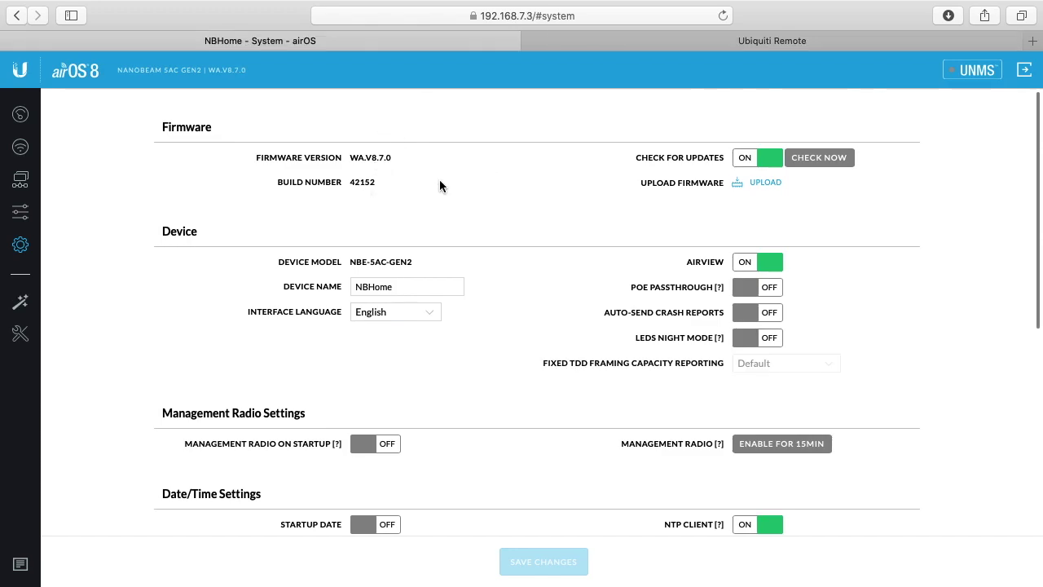
left_click(673, 38)
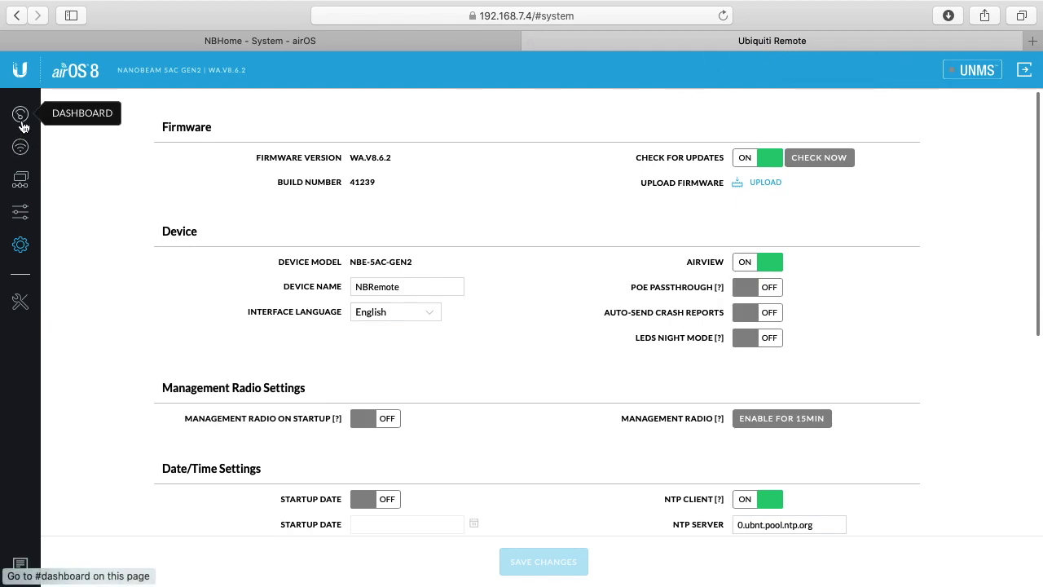
left_click(218, 41)
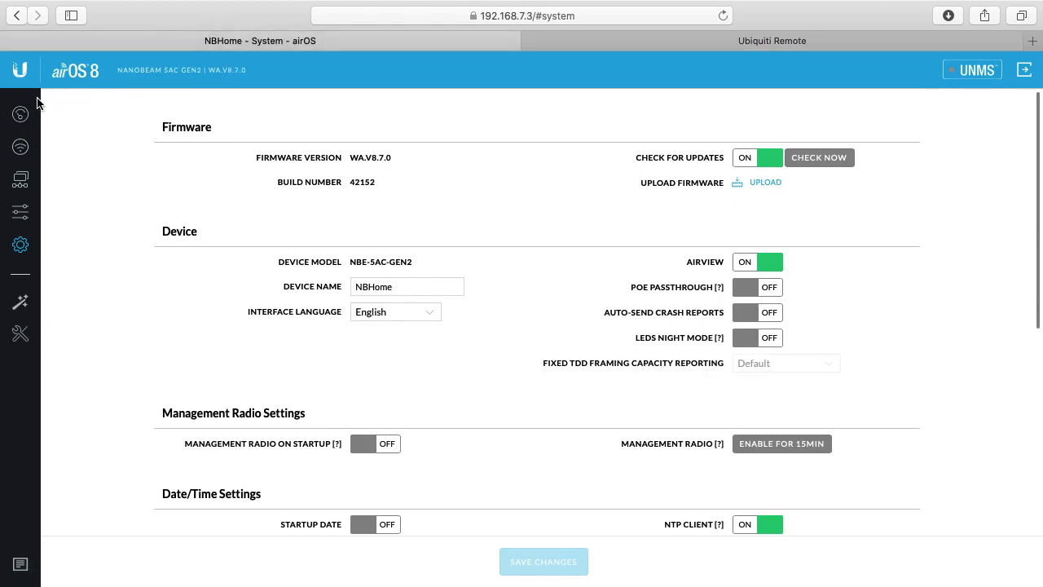
left_click(25, 114)
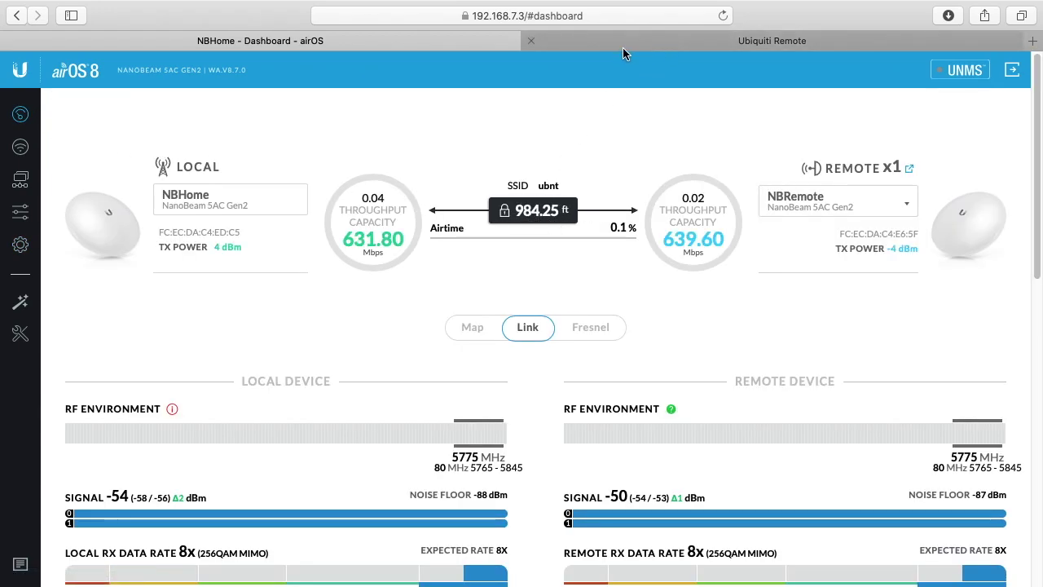
Download NBRemote's configuration backup WA-FCECDAC4E65F.cfg (8 KB) from its Device Maintenance section
left_click(668, 40)
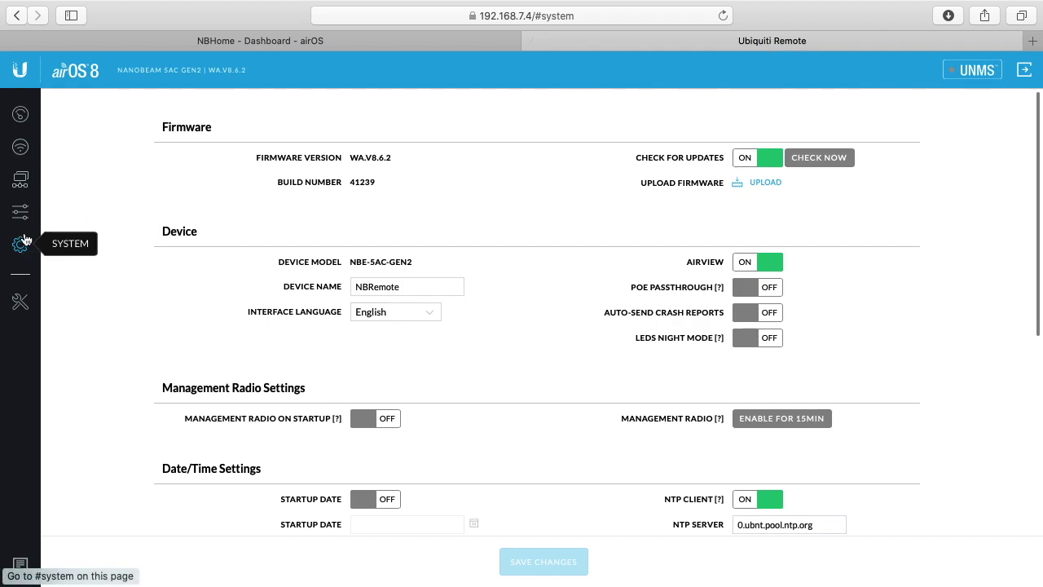
scroll(588, 420, "down", 5)
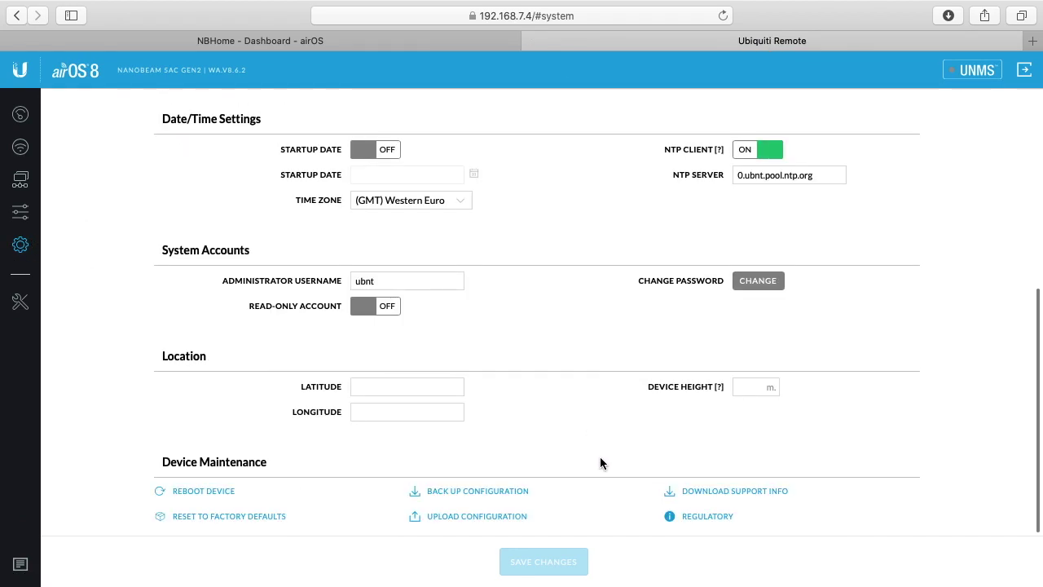
left_click(453, 497)
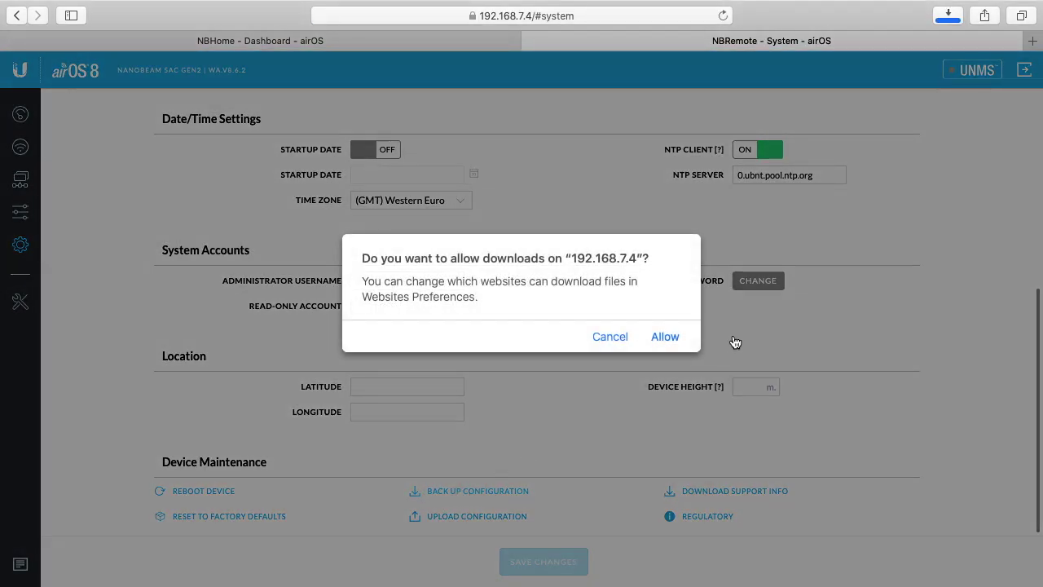
left_click(665, 337)
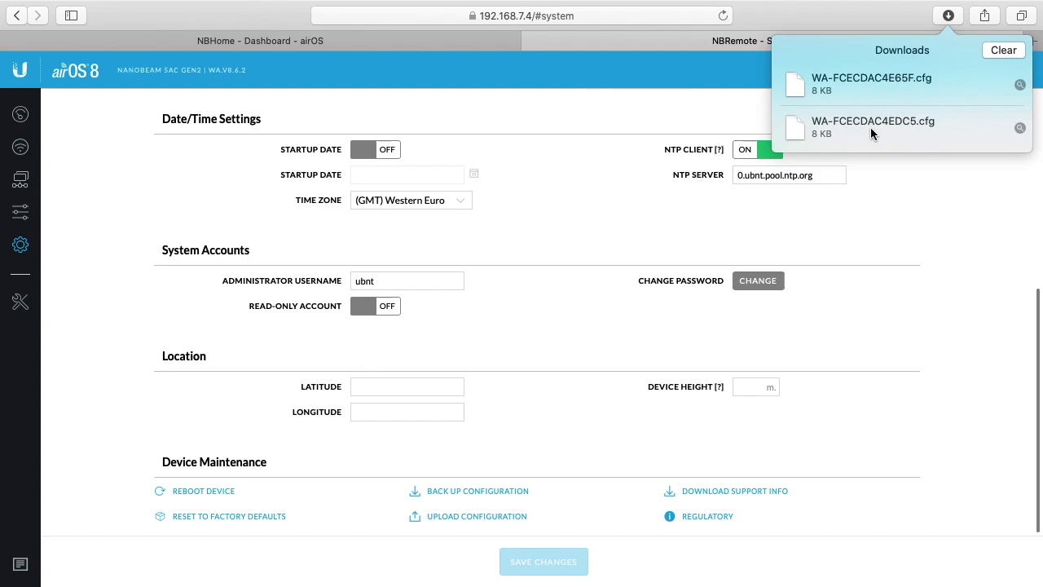
left_click(915, 182)
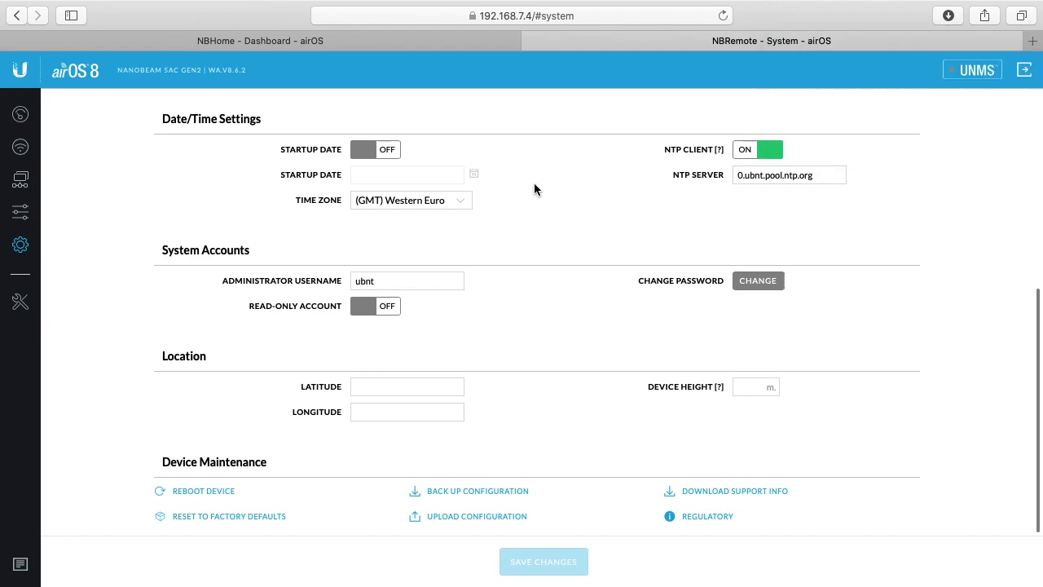
scroll(600, 186, "up", 5)
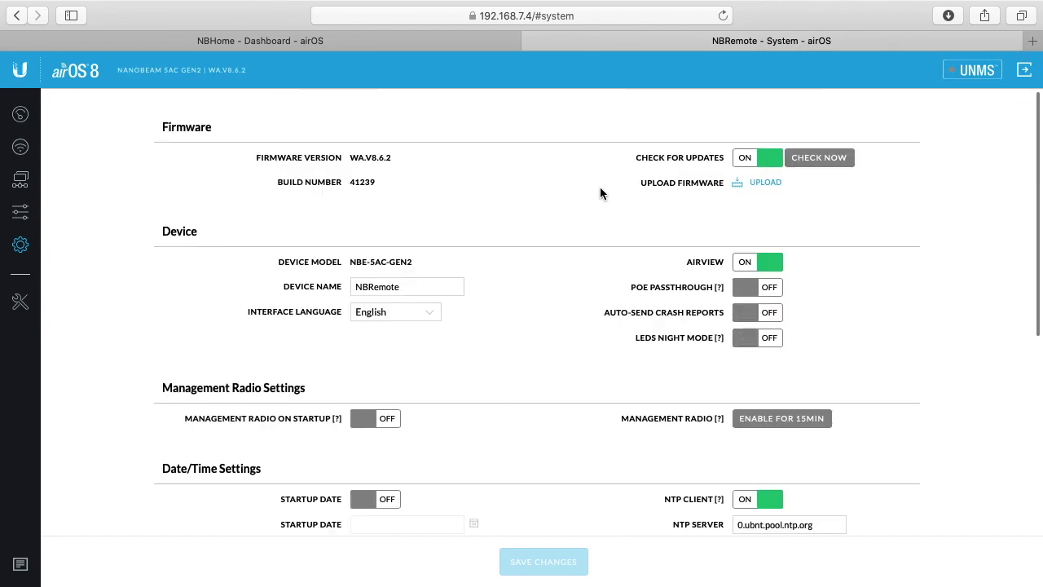
Download v8.7.0 to NBRemote, agree to the licence and launch its upgrade
left_click(817, 160)
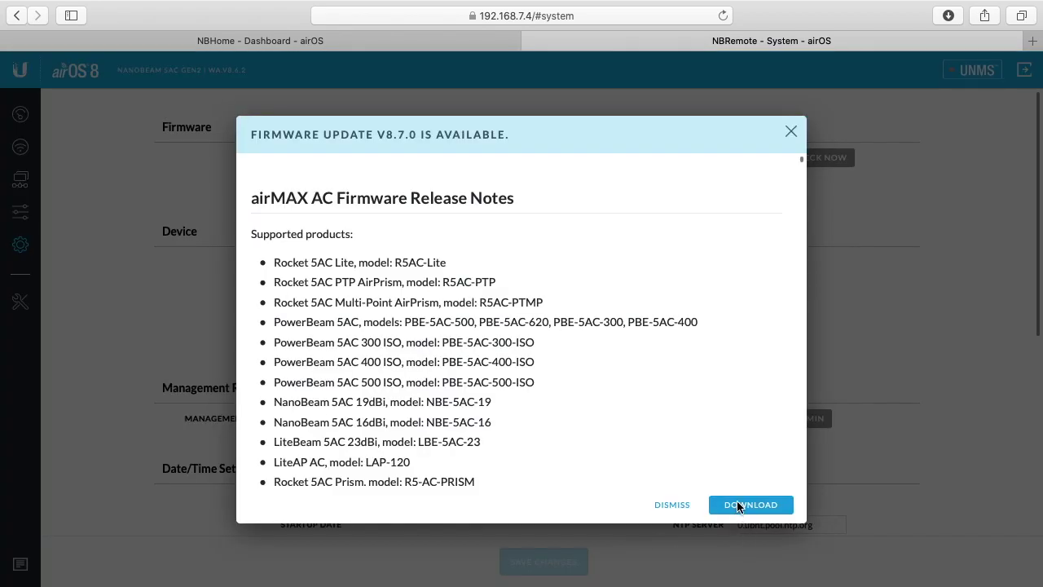
left_click(737, 506)
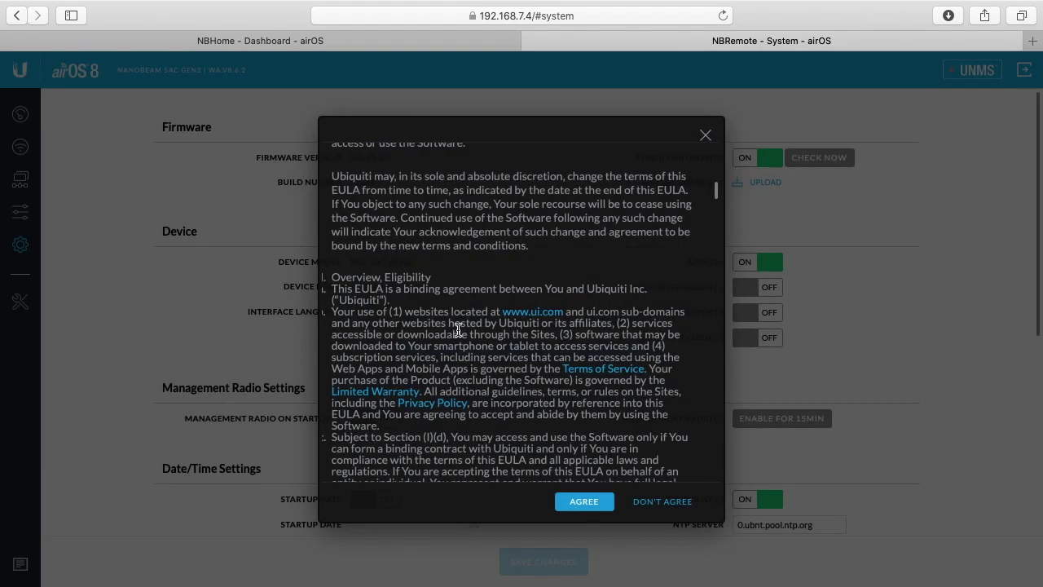
left_click(585, 499)
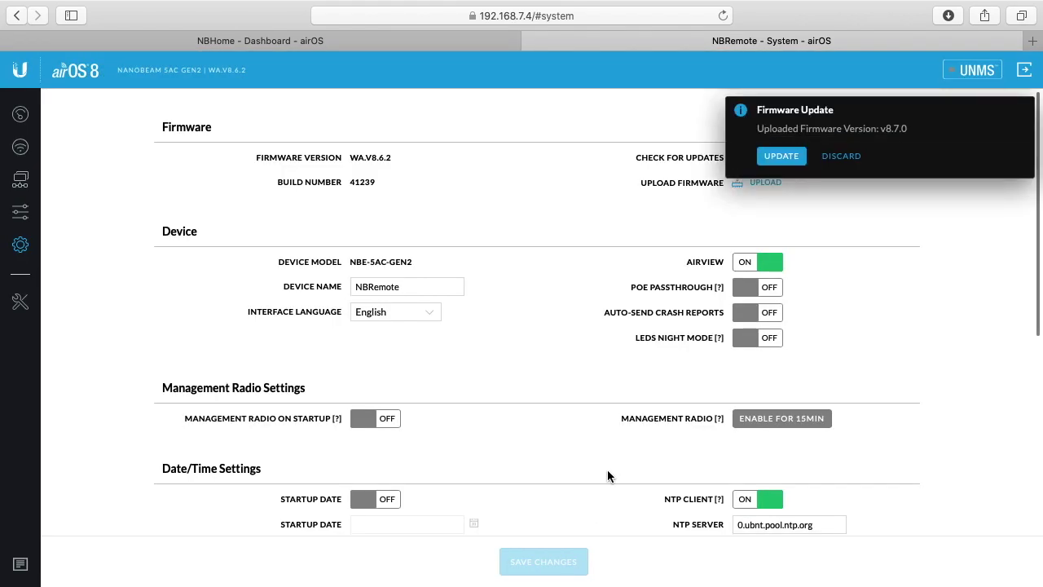
left_click(790, 156)
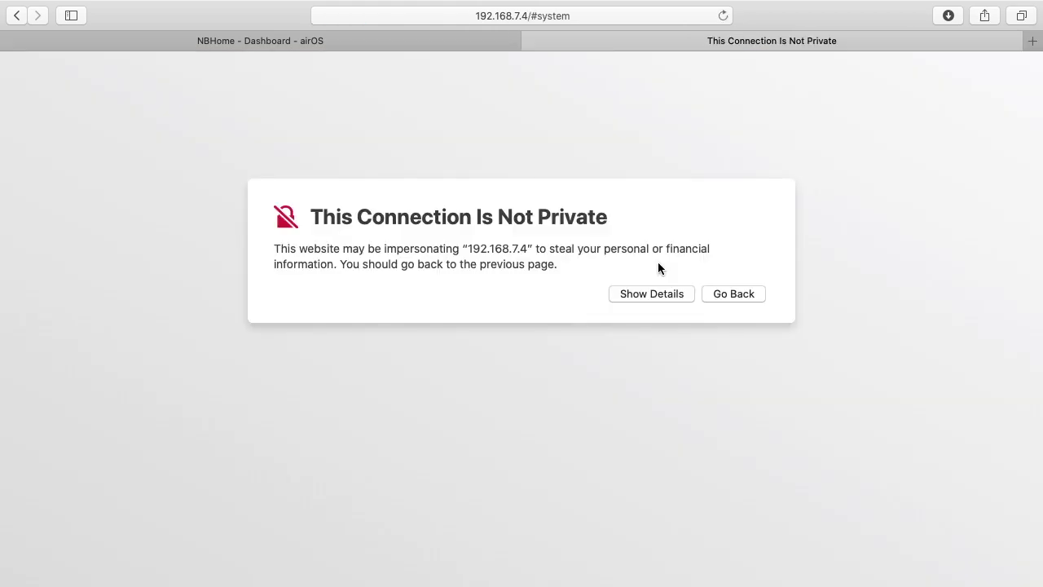
Bypass the 192.168.7.4 certificate warning with the system password and log in with saved credentials
left_click(639, 295)
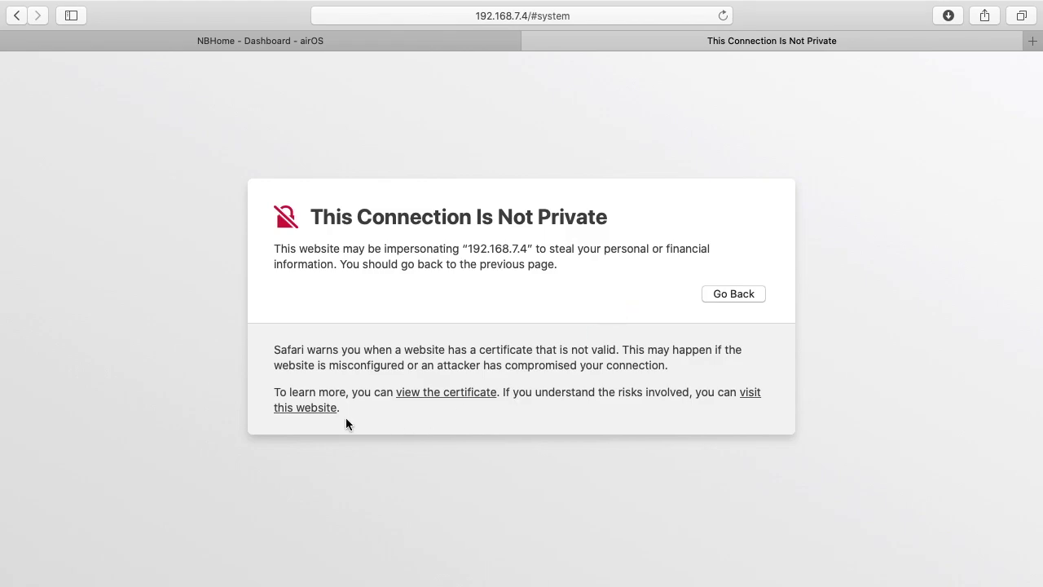
left_click(310, 410)
left_click(610, 137)
type("*********")
key("Return")
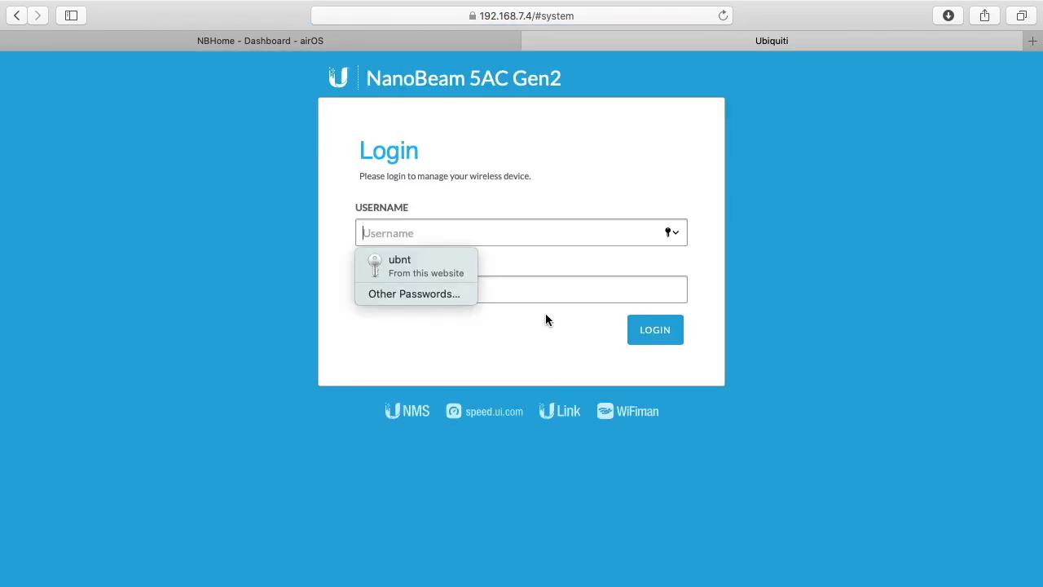
left_click(424, 266)
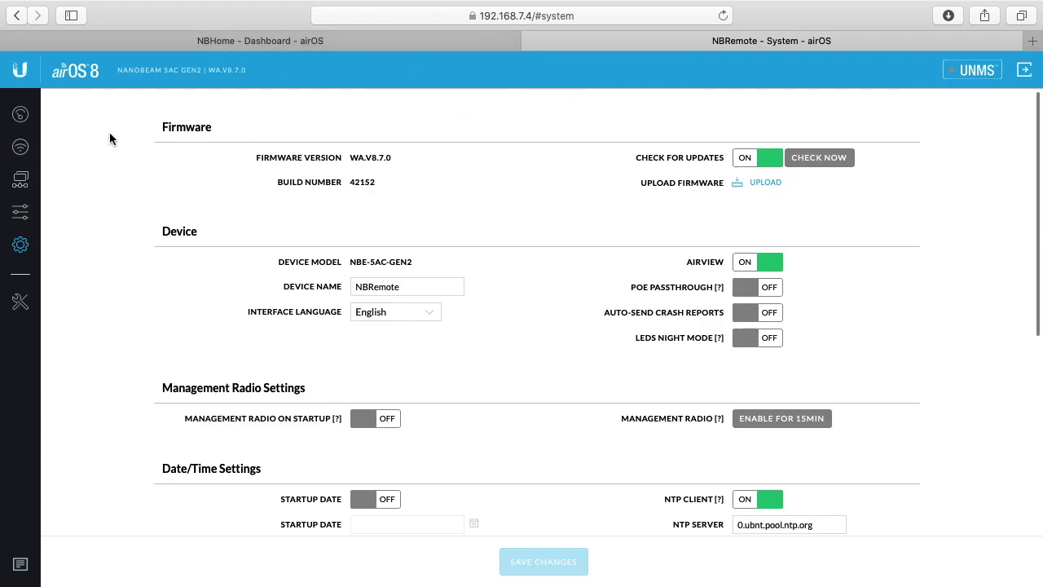
Open NBRemote's dashboard and switch the link distance to feet, showing 984.25 ft
left_click(20, 114)
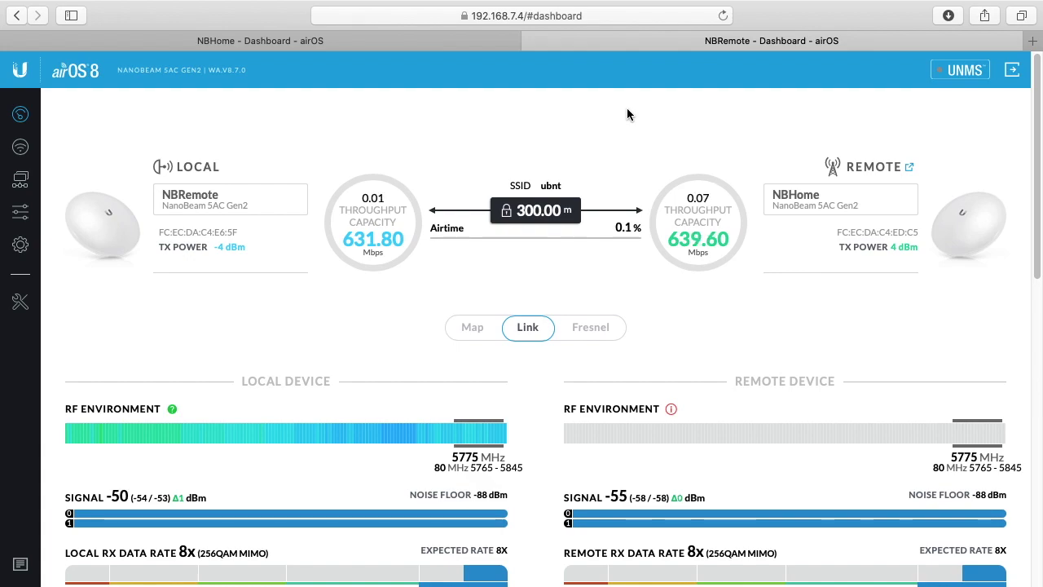
left_click(550, 215)
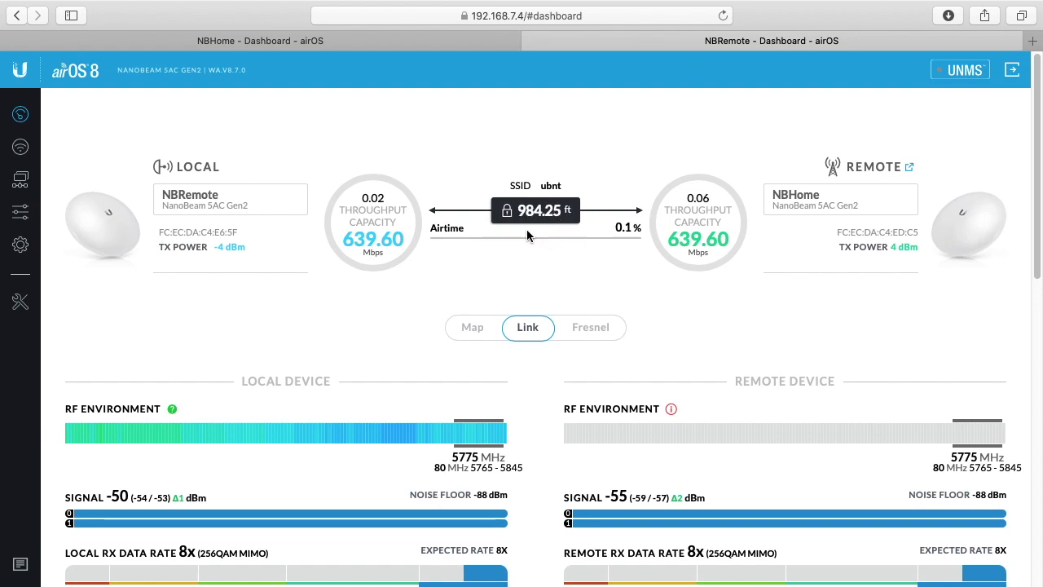